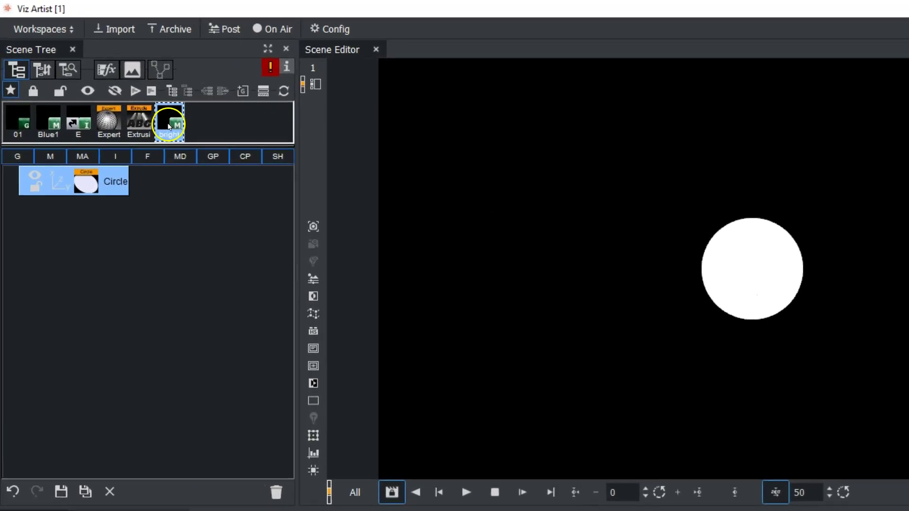
# Apply the bright material to the Circle container, add the Expert container plugin from the Global folder, and open its settings
pyautogui.moveTo(114, 83); pyautogui.dragTo(81, 123)
pyautogui.moveTo(120, 184); pyautogui.dragTo(116, 181)
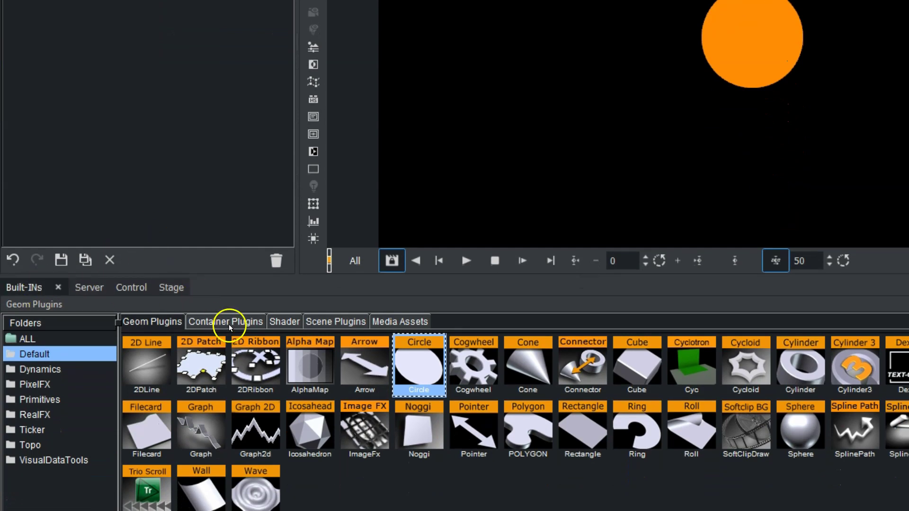
pyautogui.click(229, 323)
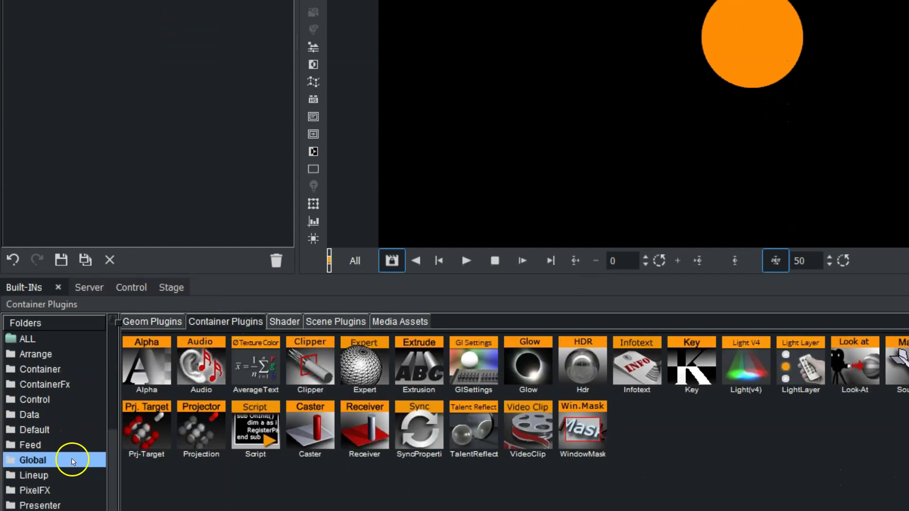
pyautogui.moveTo(363, 364); pyautogui.dragTo(164, 0)
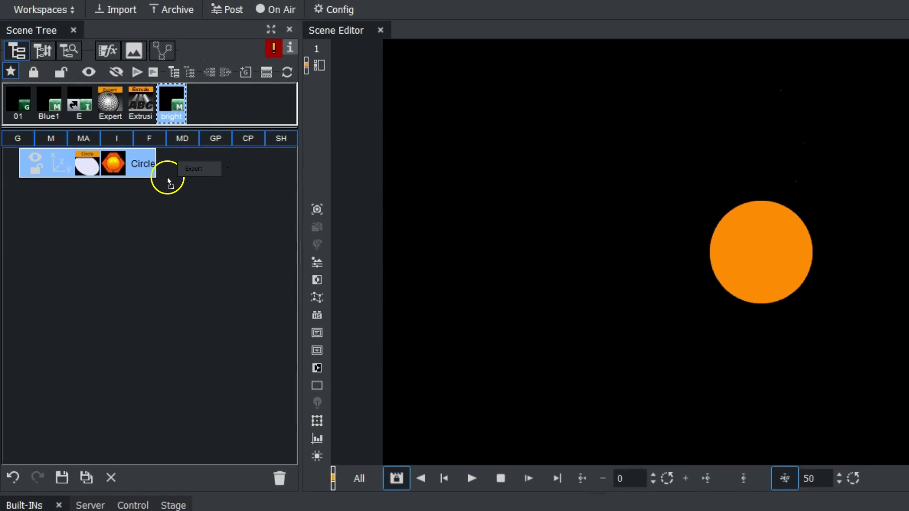
pyautogui.moveTo(168, 181); pyautogui.dragTo(135, 161)
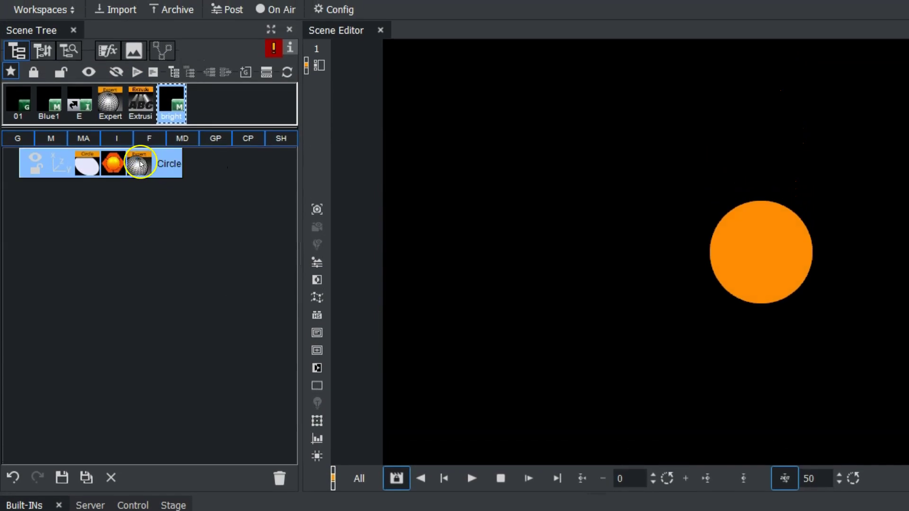
pyautogui.click(137, 164)
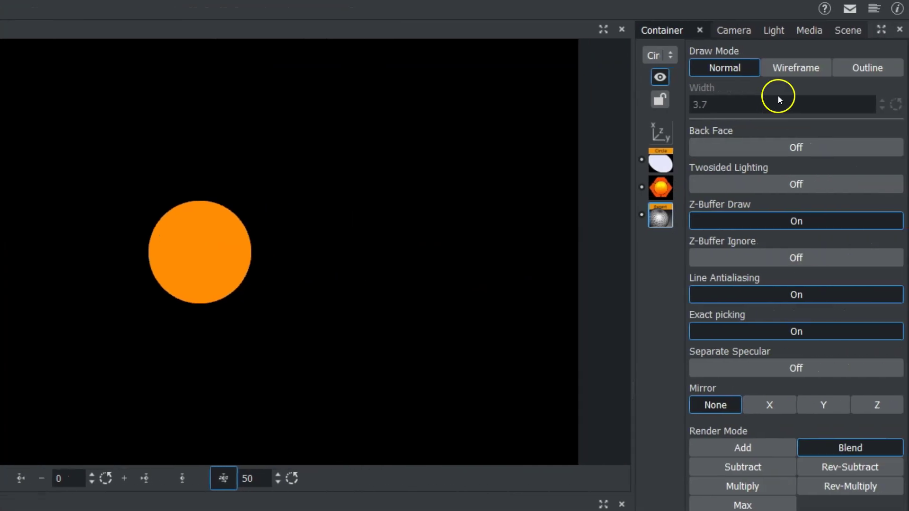
# Try the Wireframe draw mode on the circle, and toggle the scene editor's own wireframe display on and off
pyautogui.click(751, 113)
pyautogui.click(723, 55)
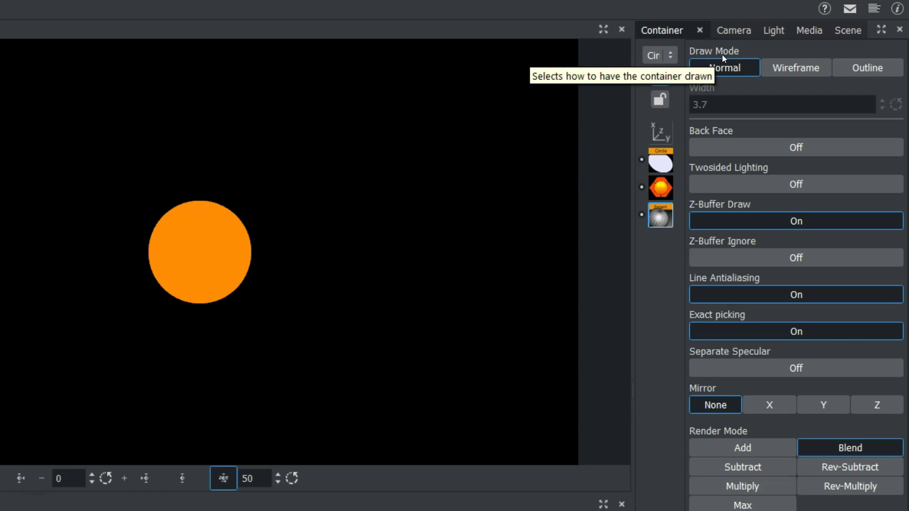
pyautogui.click(722, 71)
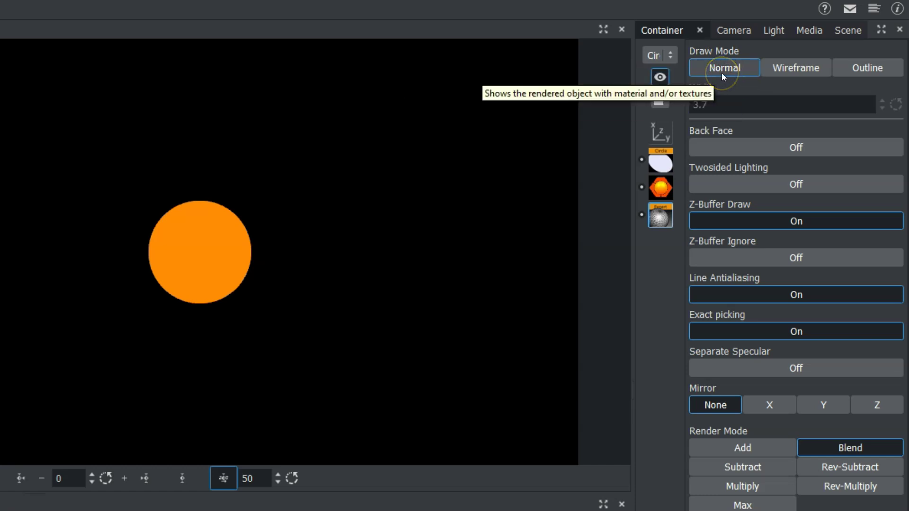
pyautogui.click(791, 69)
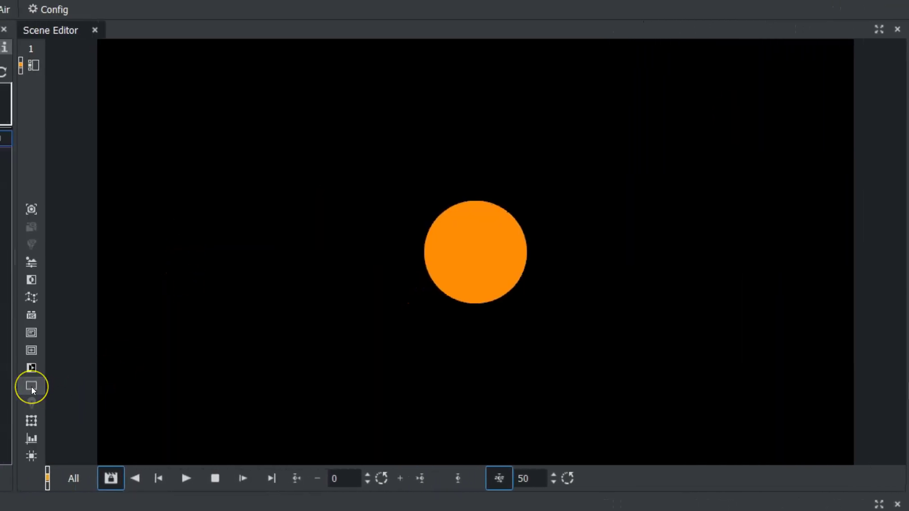
pyautogui.click(33, 387)
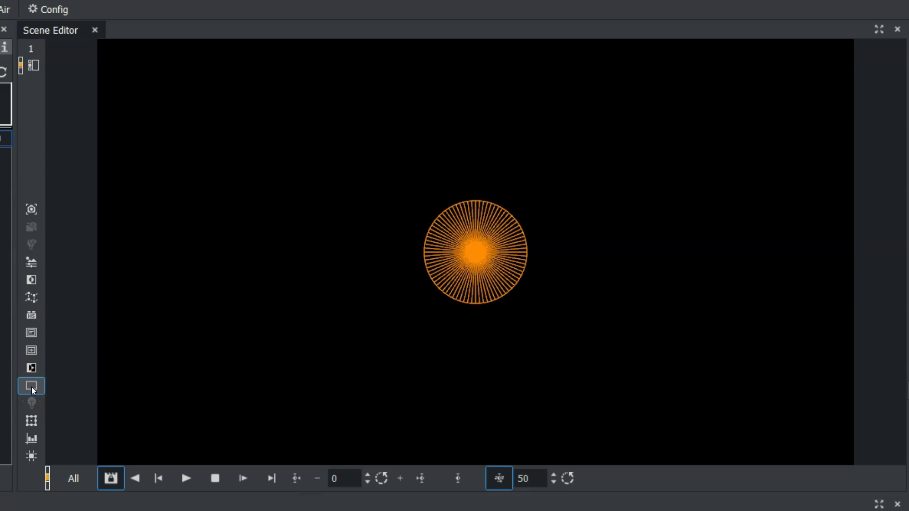
pyautogui.click(32, 386)
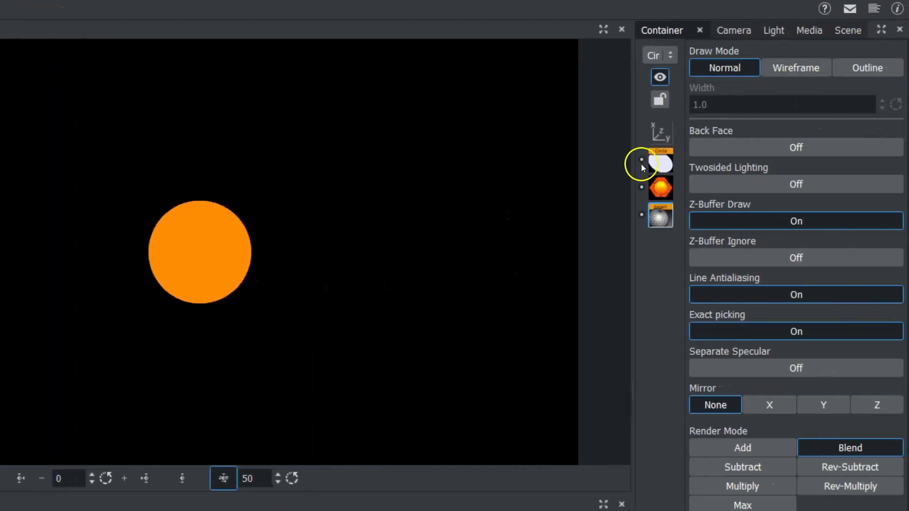
# Preview the circle in Wireframe and in Outline draw mode with a width of 6.0, and restore Normal mode
pyautogui.click(787, 69)
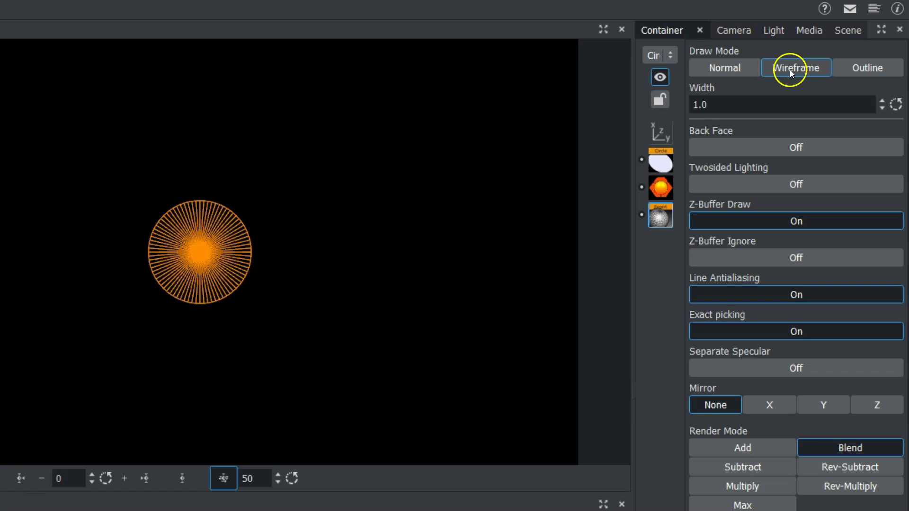
pyautogui.click(859, 70)
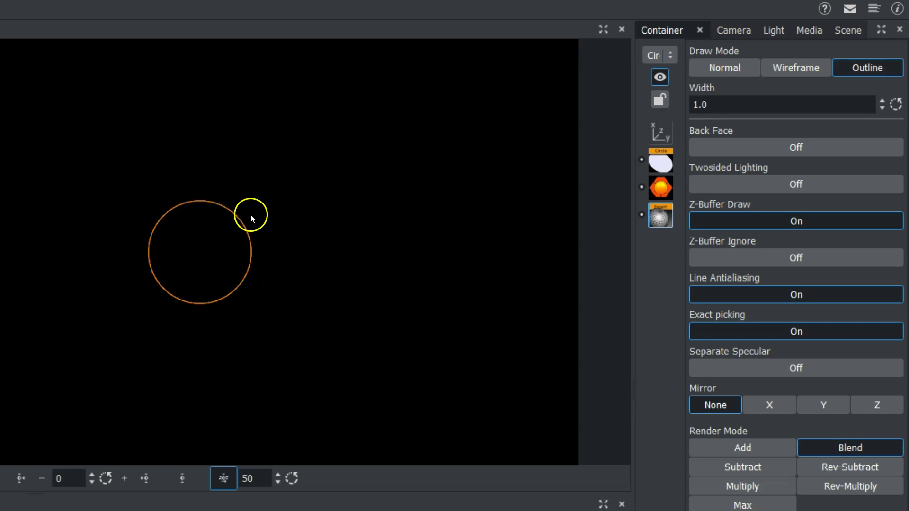
pyautogui.moveTo(711, 105); pyautogui.dragTo(753, 105)
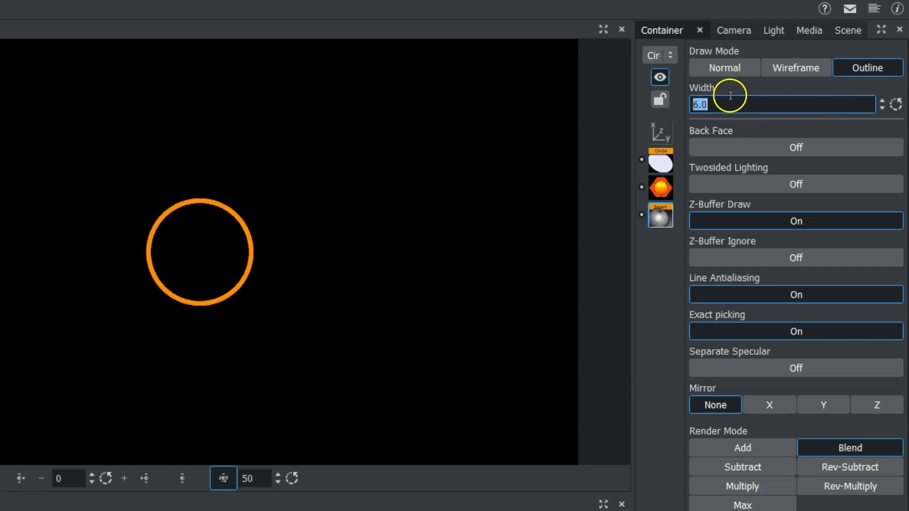
pyautogui.click(720, 66)
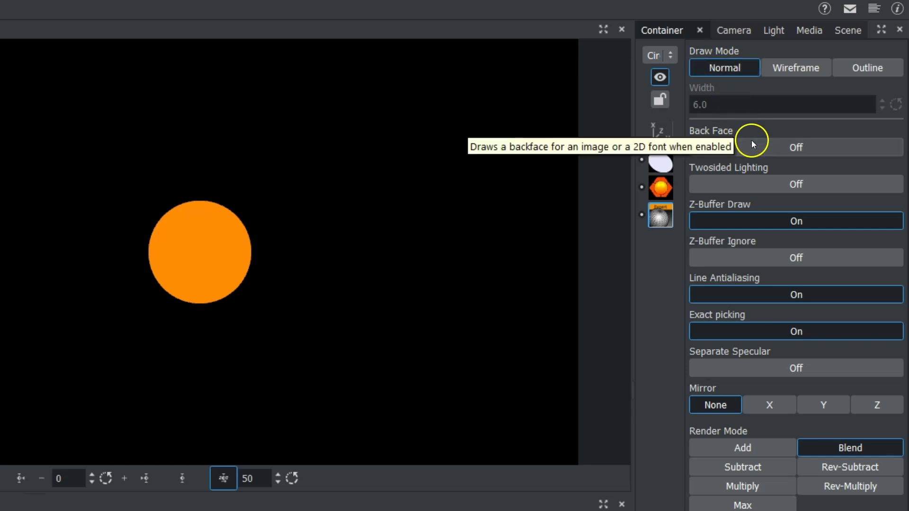
# Enable Back Face and Twosided Lighting for the circle in the Expert settings, and set its Y rotation to -4
pyautogui.click(663, 130)
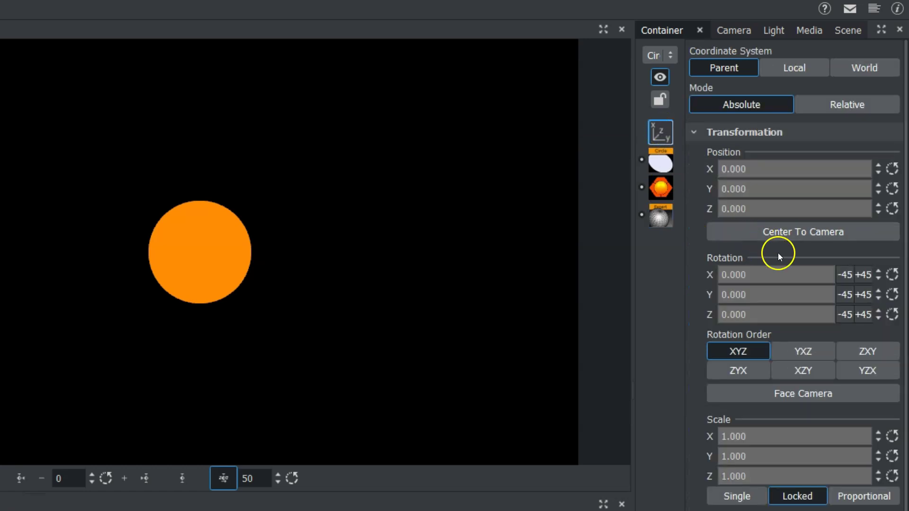
pyautogui.moveTo(760, 294)
pyautogui.mouseDown()
pyautogui.moveTo(627, 298)
pyautogui.moveTo(761, 291)
pyautogui.mouseUp()
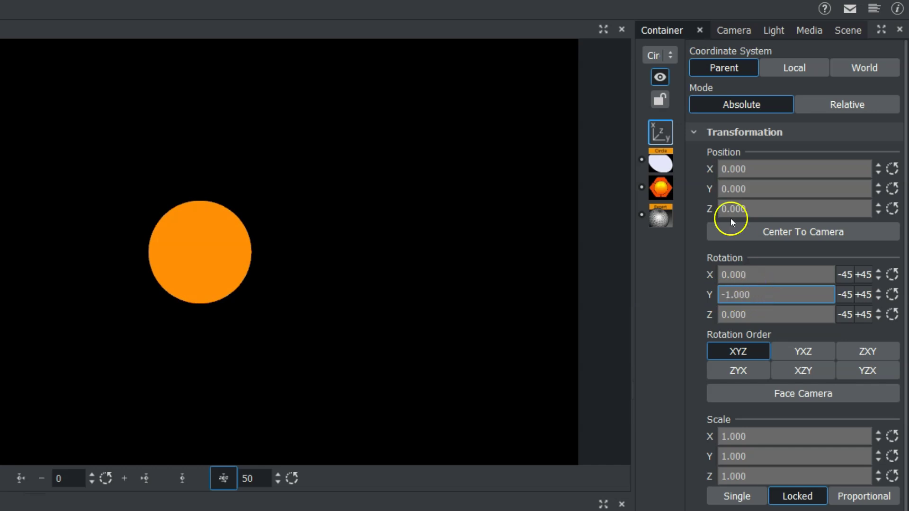
pyautogui.click(660, 220)
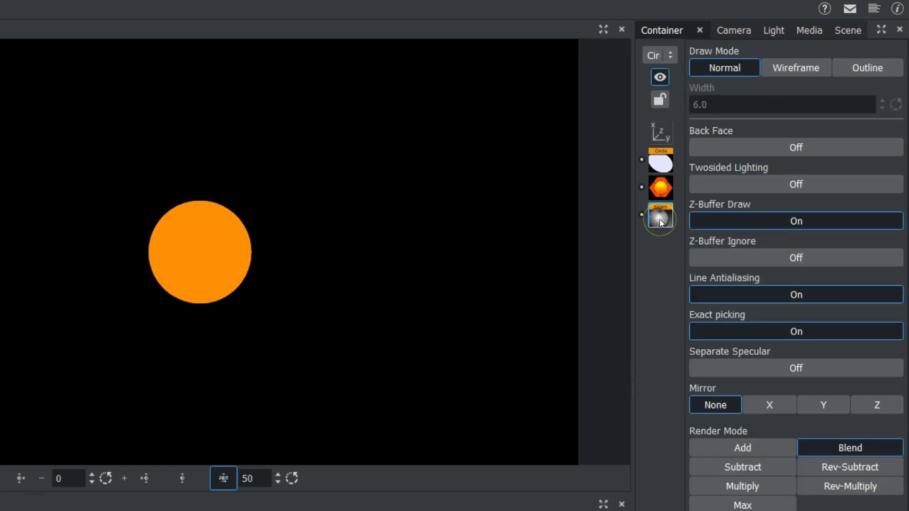
pyautogui.click(738, 150)
pyautogui.click(733, 182)
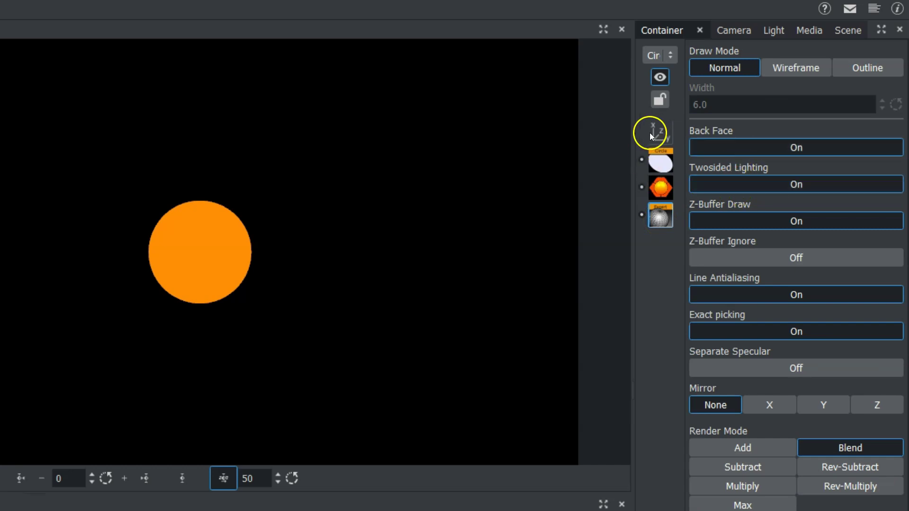
pyautogui.moveTo(753, 294)
pyautogui.mouseDown()
pyautogui.moveTo(594, 294)
pyautogui.moveTo(746, 294)
pyautogui.mouseUp()
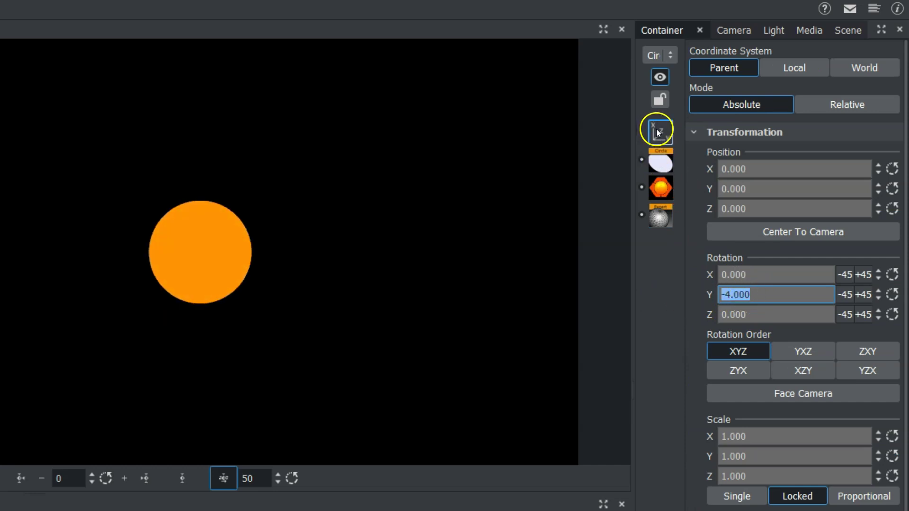
# Apply the goldbit image as a texture on the circle and enable Separate Specular in its Expert settings
pyautogui.click(659, 214)
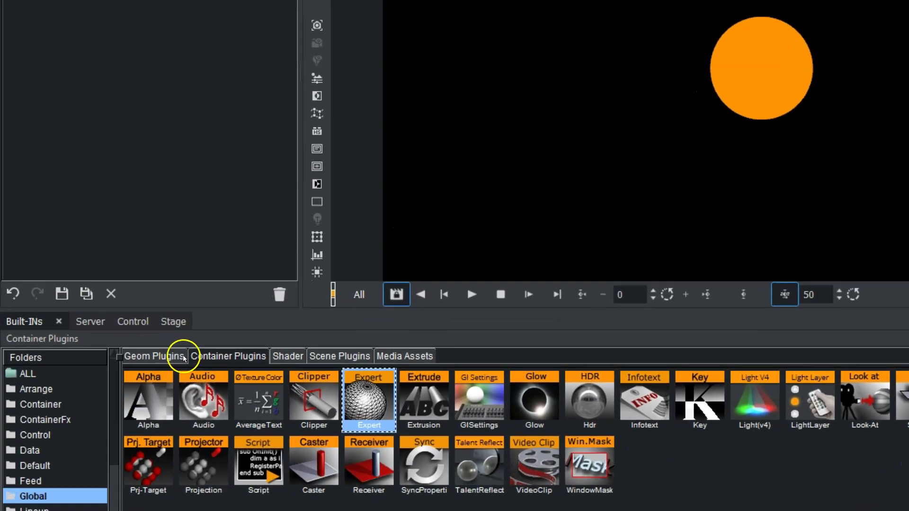
pyautogui.click(90, 322)
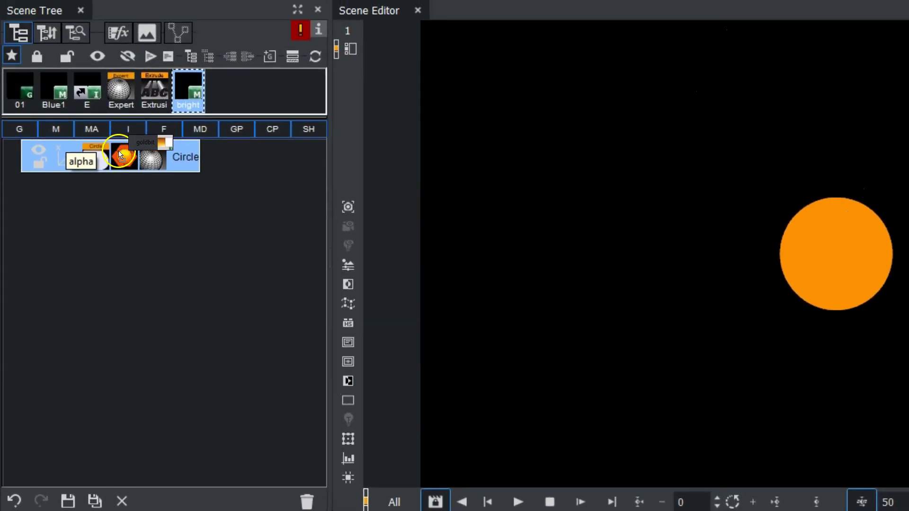
pyautogui.moveTo(121, 155); pyautogui.dragTo(121, 154)
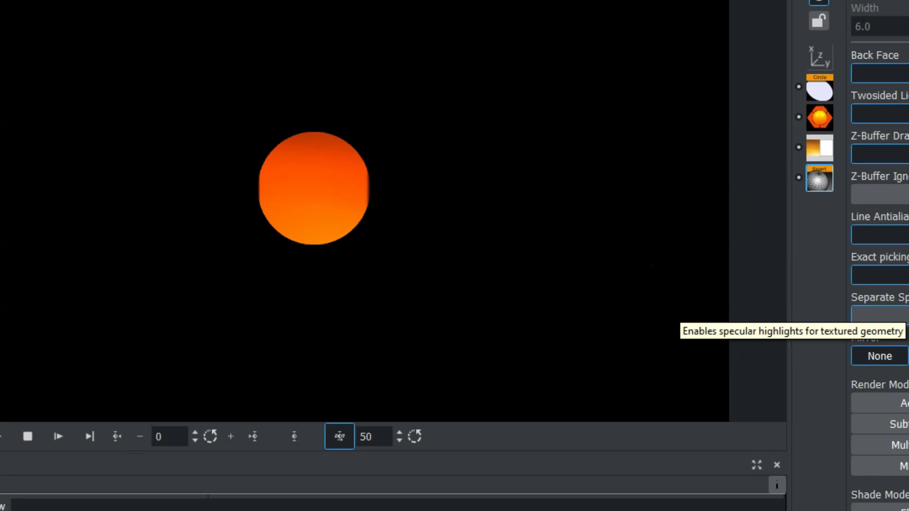
pyautogui.click(906, 313)
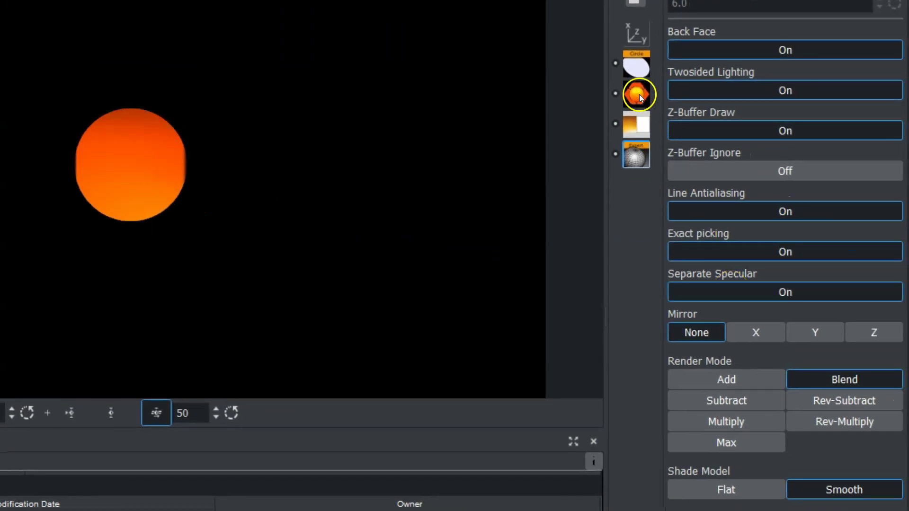
# Rotate the textured circle around its Y axis to -360 degrees to check both faces, and return to the Expert settings
pyautogui.click(636, 35)
pyautogui.moveTo(734, 205); pyautogui.dragTo(562, 234)
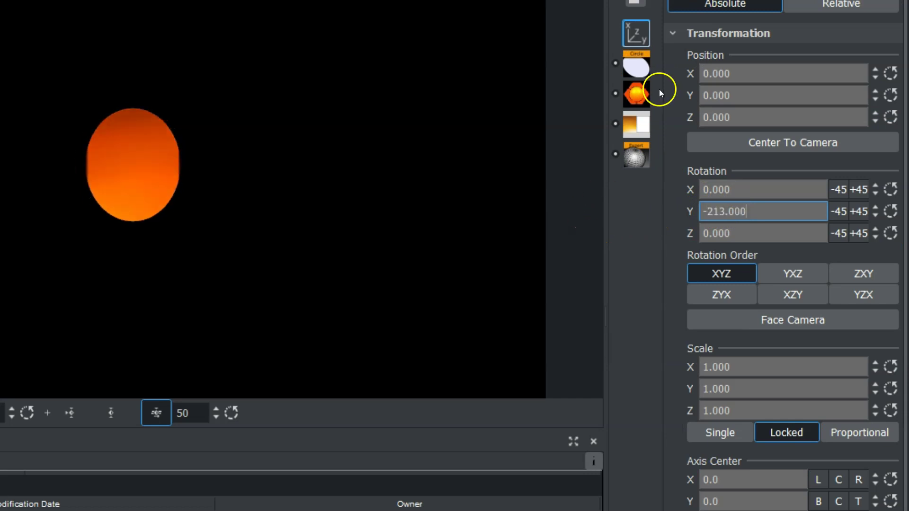
pyautogui.click(642, 155)
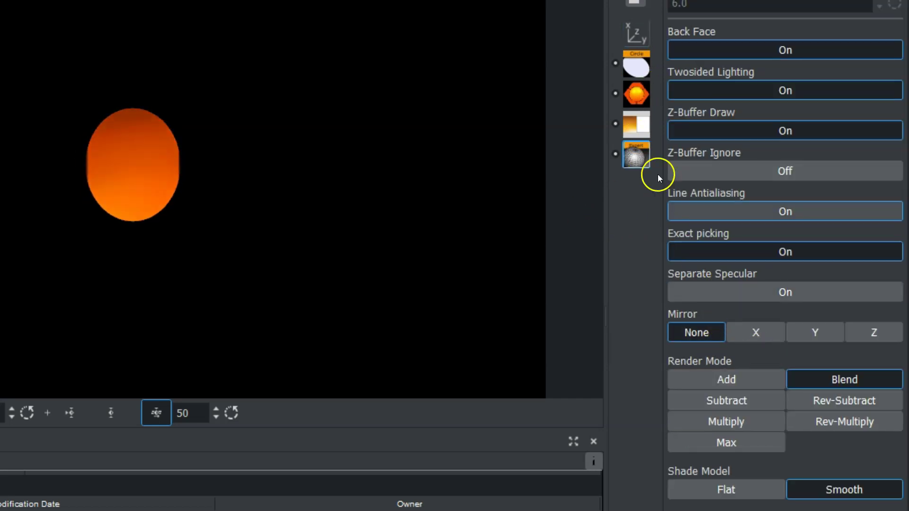
pyautogui.click(636, 34)
pyautogui.moveTo(753, 209); pyautogui.dragTo(624, 227)
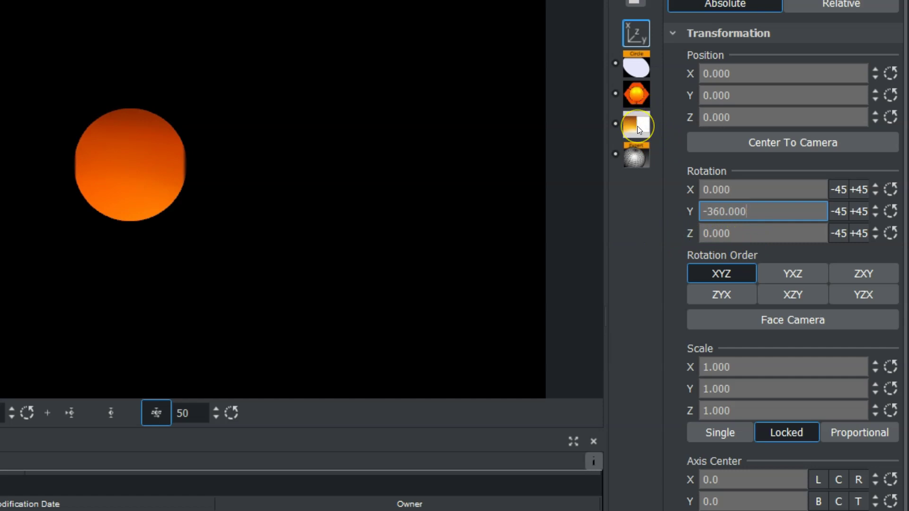
pyautogui.click(635, 152)
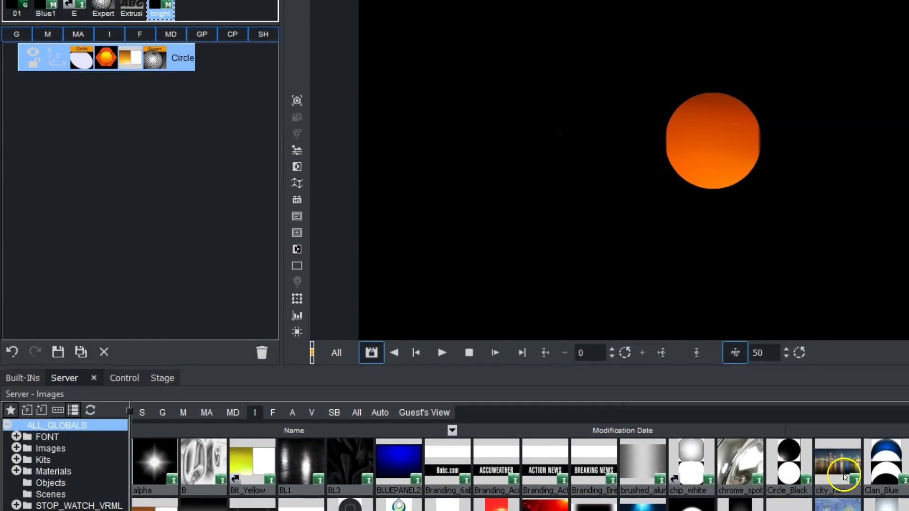
# Add the city_raw image to the scene tree below the Circle container and apply the Expert plugin to it
pyautogui.moveTo(838, 469); pyautogui.dragTo(97, 150)
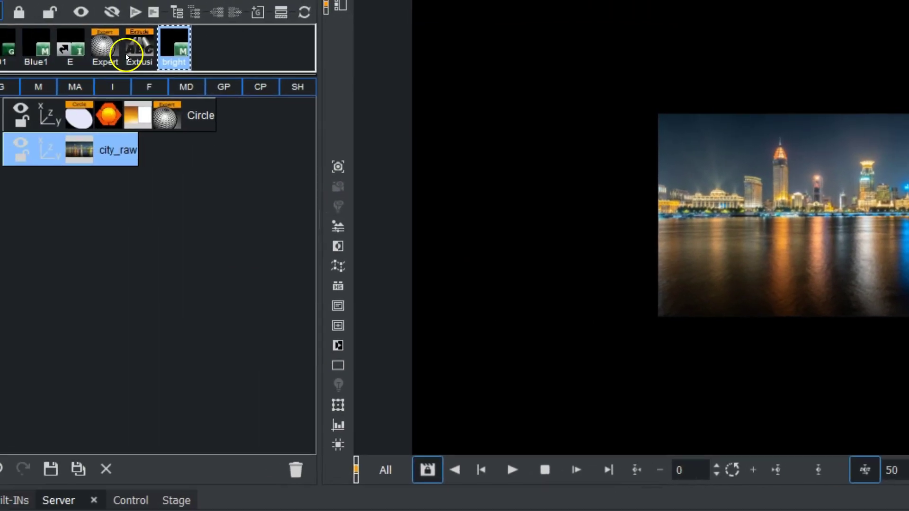
pyautogui.moveTo(124, 45); pyautogui.dragTo(125, 151)
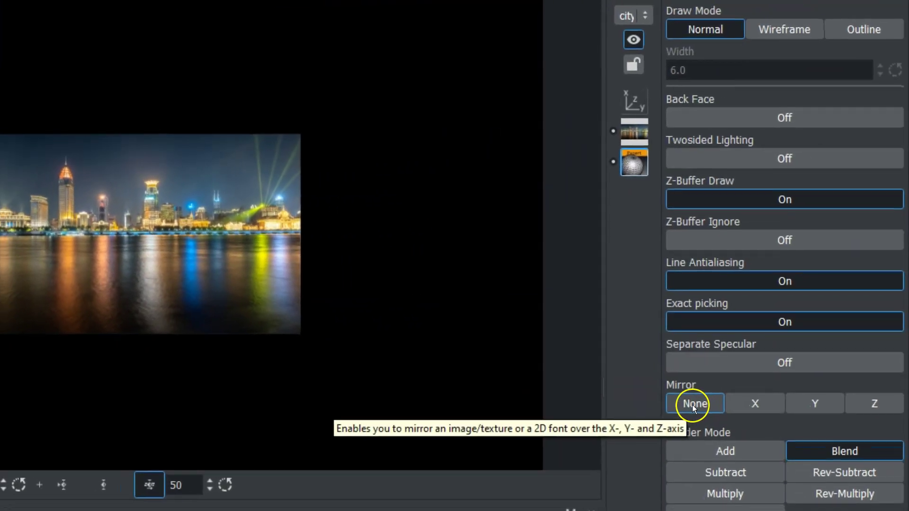
# Preview the city image mirrored over X, Y and Z, and set Mirror back to None
pyautogui.click(749, 405)
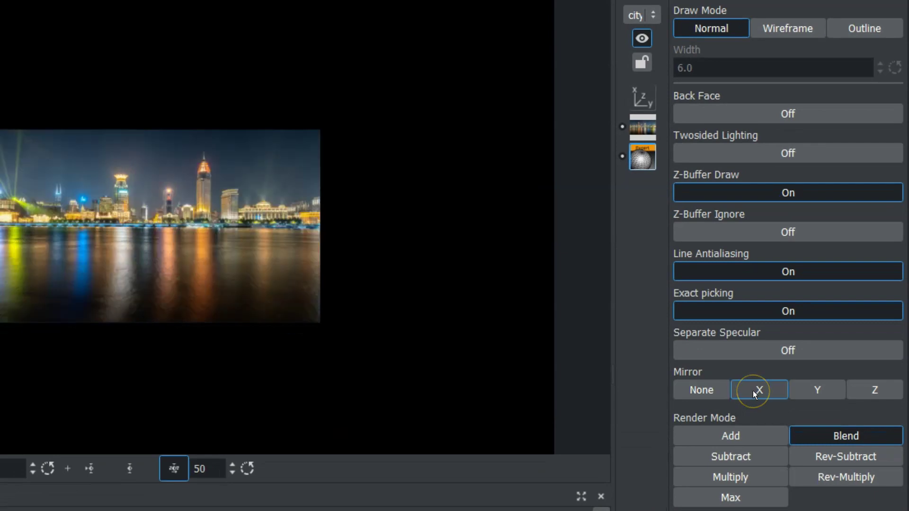
pyautogui.click(811, 391)
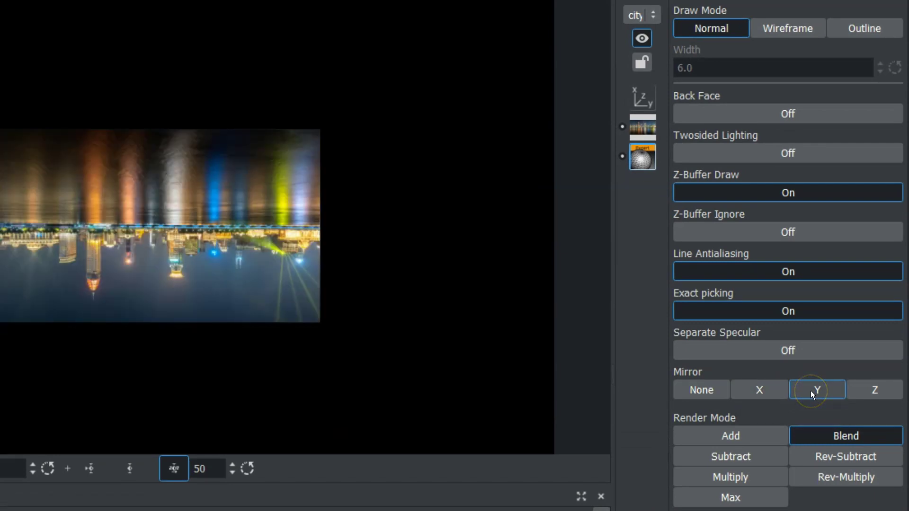
pyautogui.click(871, 391)
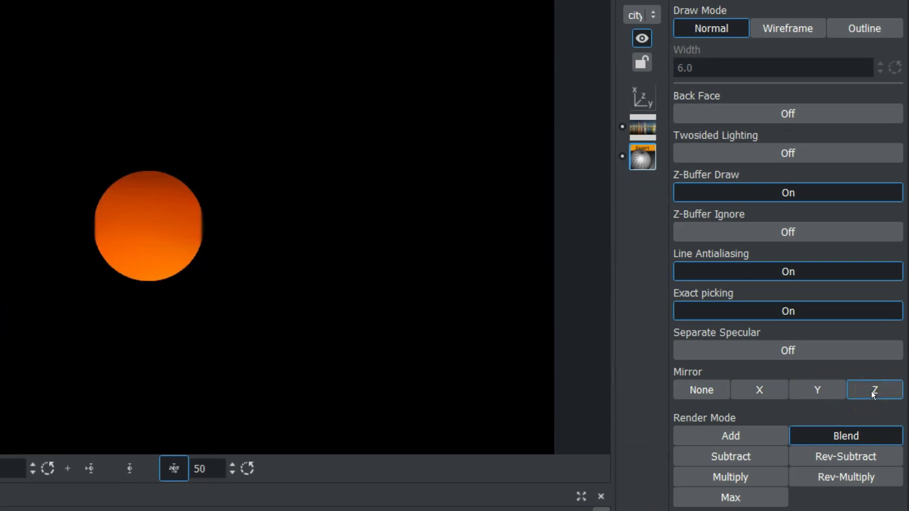
pyautogui.click(704, 391)
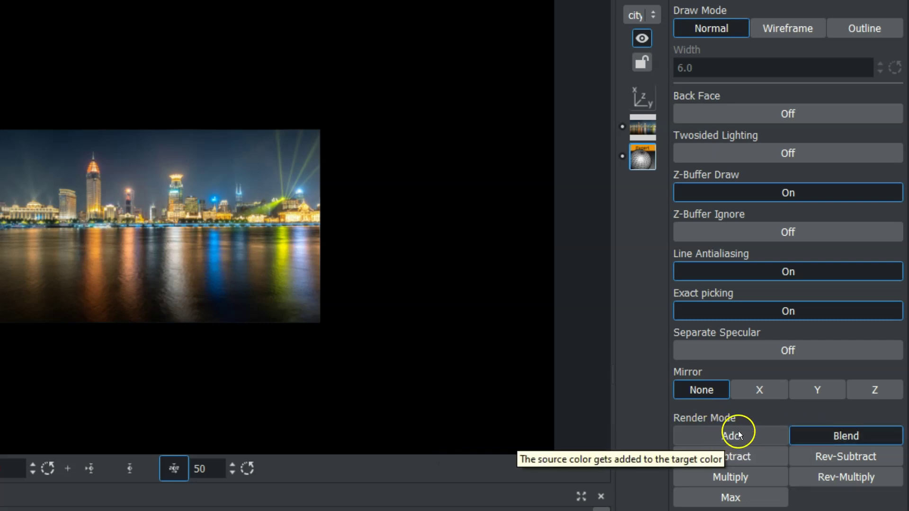
# Preview the city image's Expert render modes Add, Subtract, Multiply, Max, Rev-Subtract and Rev-Multiply
pyautogui.click(755, 432)
pyautogui.click(756, 456)
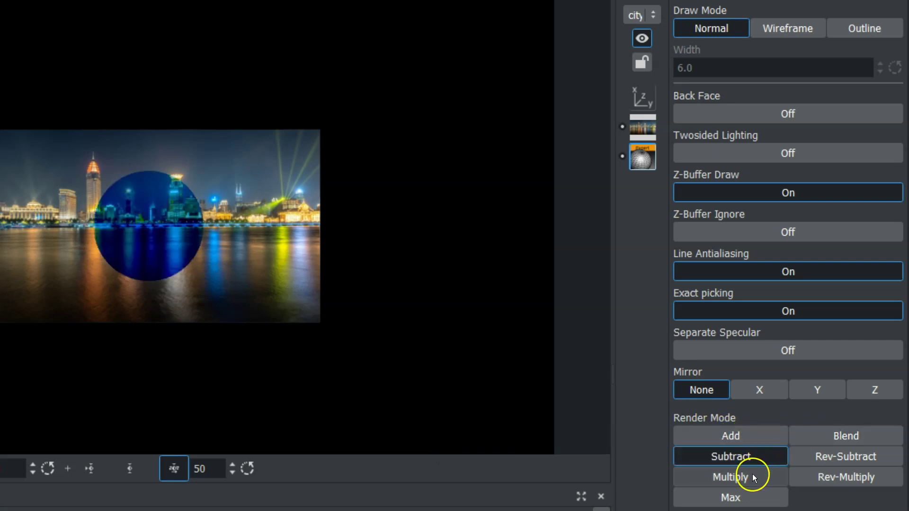
pyautogui.click(751, 480)
pyautogui.click(748, 495)
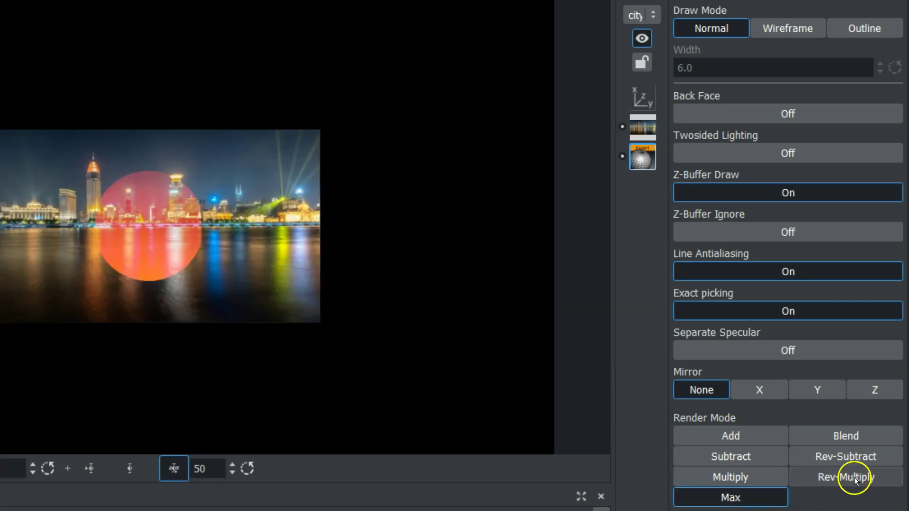
pyautogui.click(837, 454)
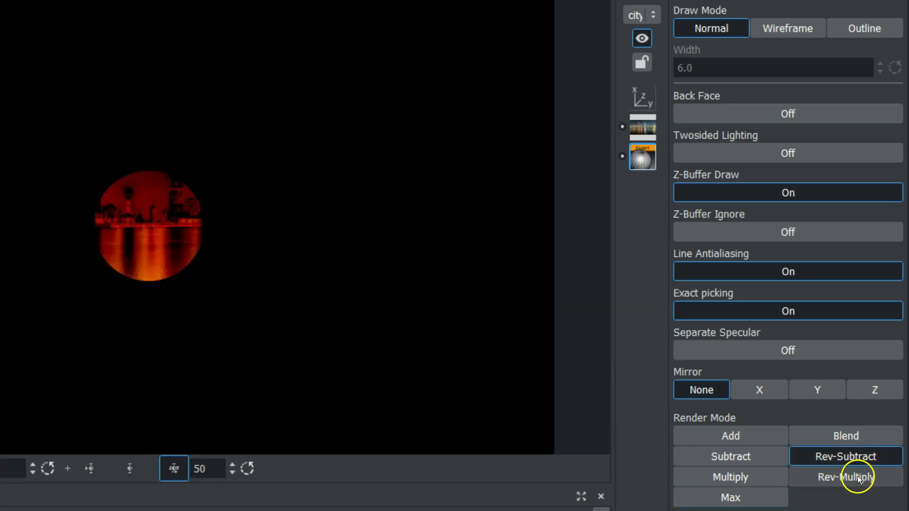
pyautogui.click(864, 474)
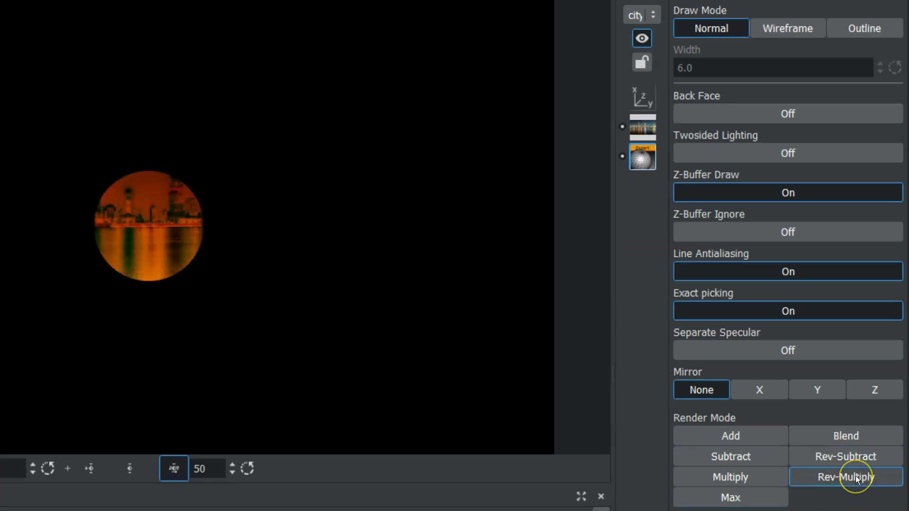
# Compare the Add, Subtract, Multiply and Max render modes again on the city image, and set Render Mode back to Blend
pyautogui.click(729, 432)
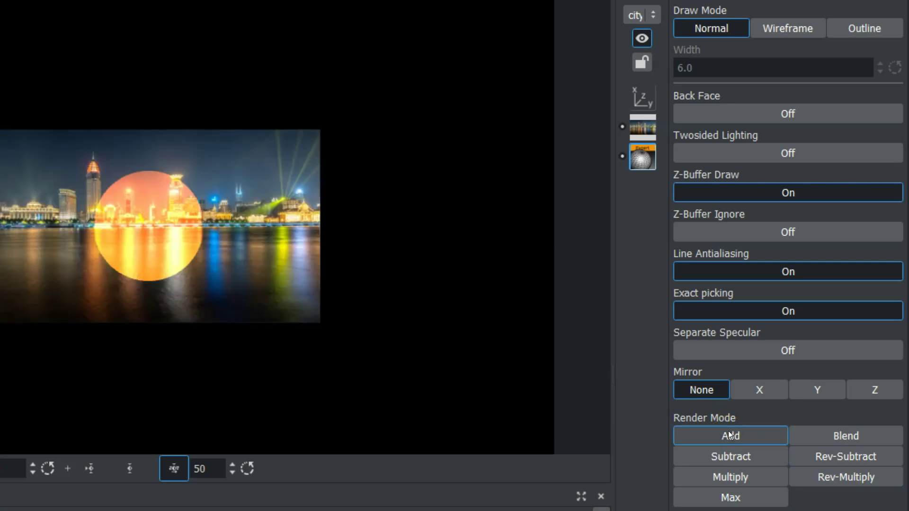
pyautogui.click(729, 453)
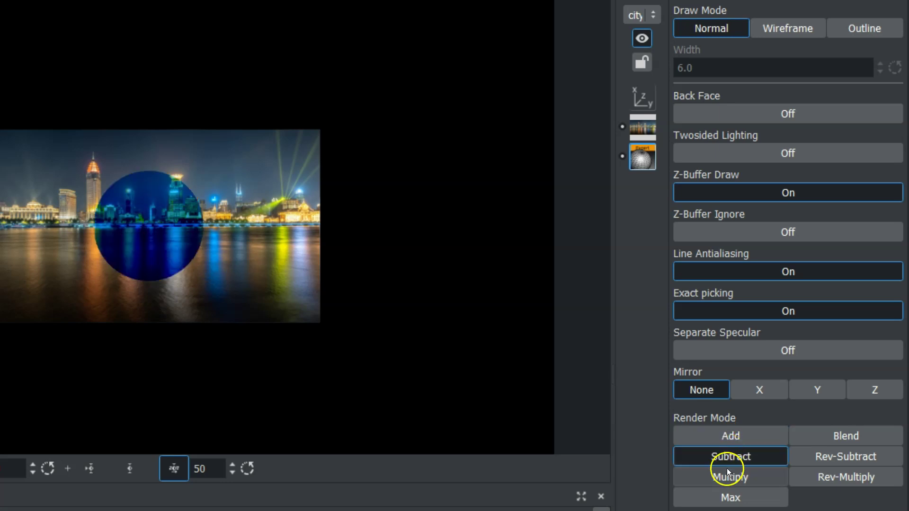
pyautogui.click(730, 477)
pyautogui.click(731, 498)
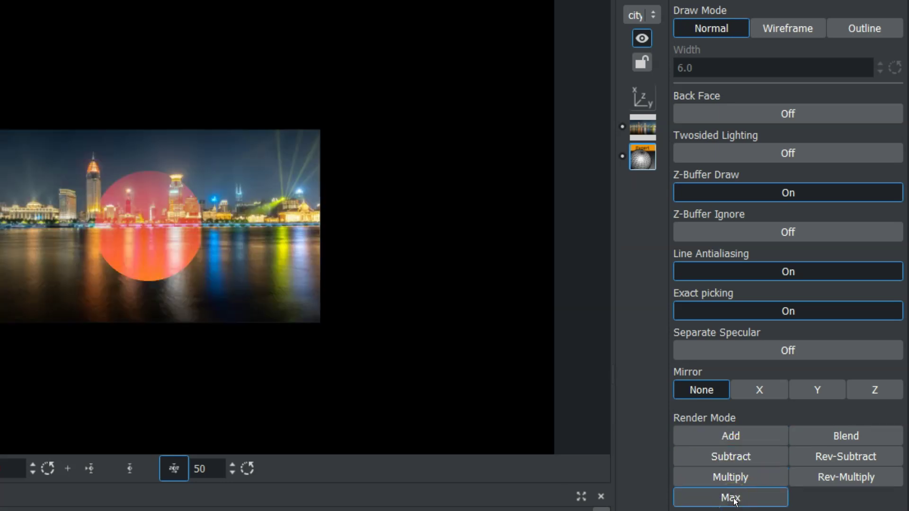
pyautogui.click(841, 435)
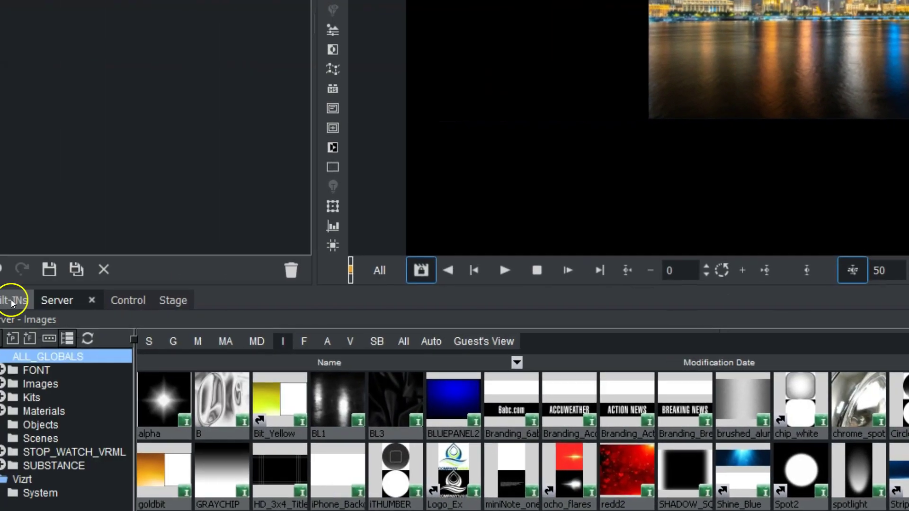
# Add a Cube geometry to the scene tree below city_raw and apply the Expert container plugin to it
pyautogui.click(10, 298)
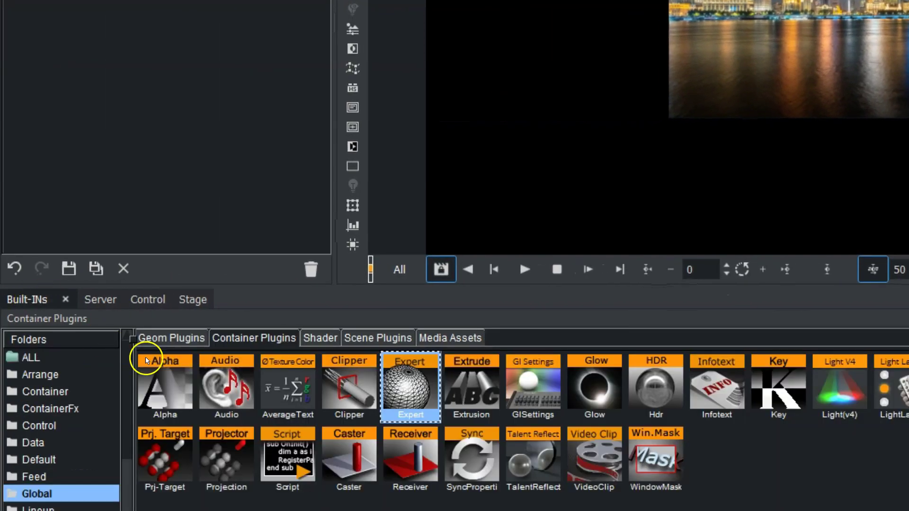
pyautogui.moveTo(697, 405); pyautogui.dragTo(124, 80)
pyautogui.moveTo(183, 133); pyautogui.dragTo(117, 200)
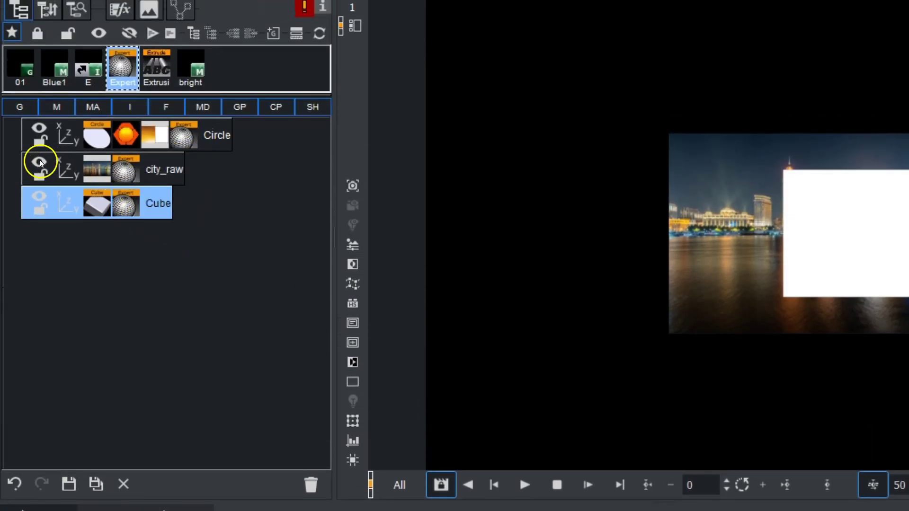
# Hide the city_raw and Circle containers and apply the bright material from the favorites to the Cube
pyautogui.click(40, 163)
pyautogui.click(37, 128)
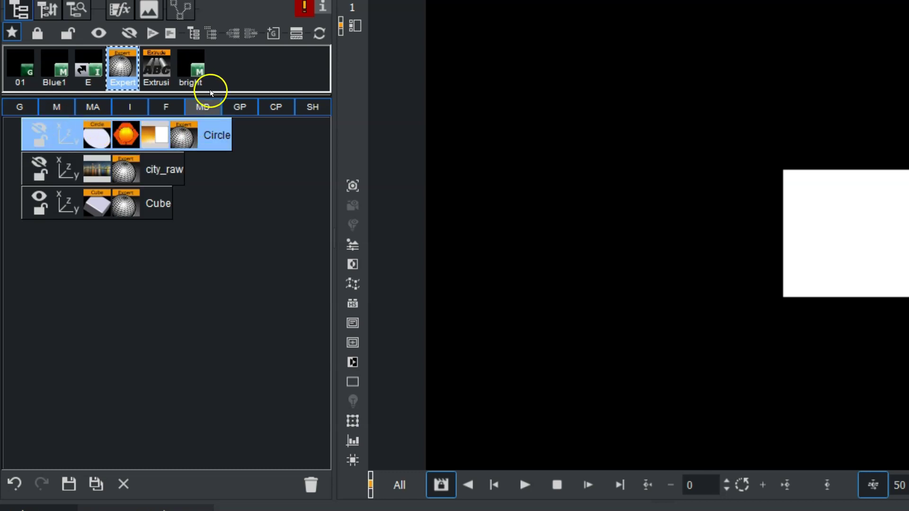
pyautogui.moveTo(193, 67); pyautogui.dragTo(146, 197)
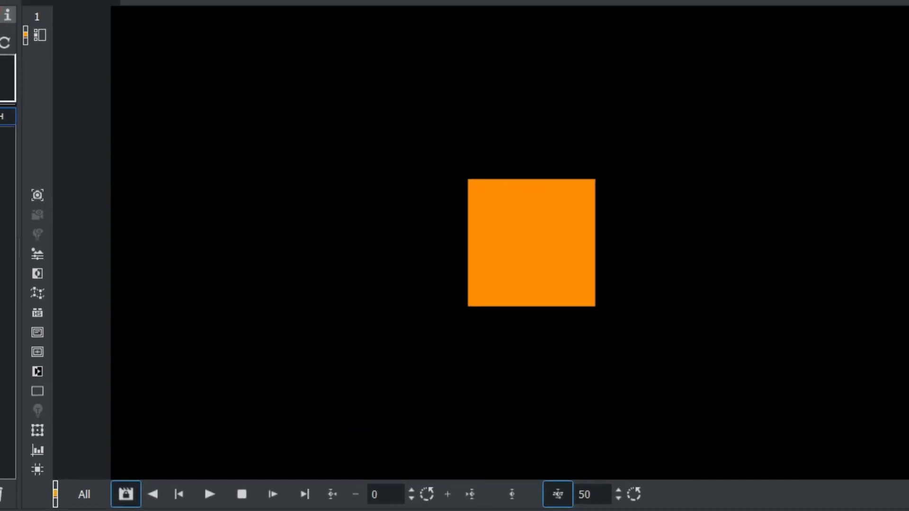
# Scale the Cube to 2.7 on all axes and turn off Show Front in its geometry settings
pyautogui.write('2.7')
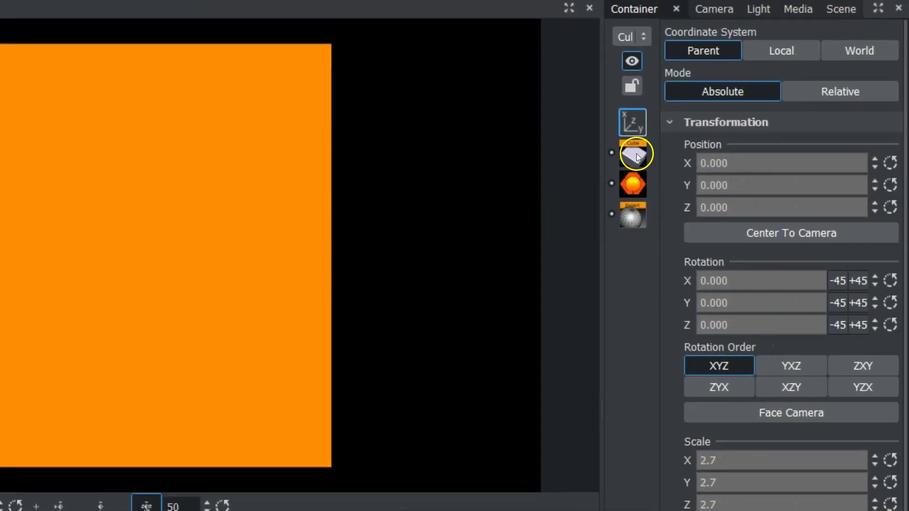
pyautogui.click(723, 151)
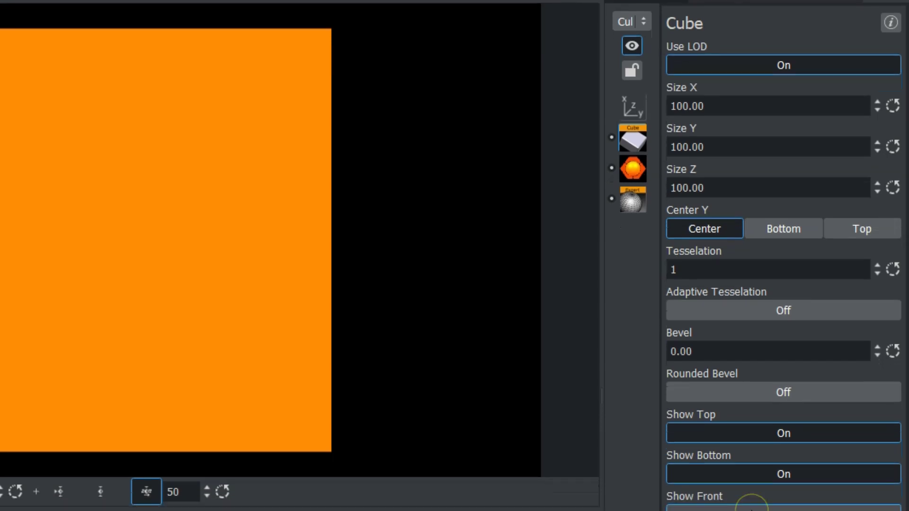
pyautogui.click(752, 427)
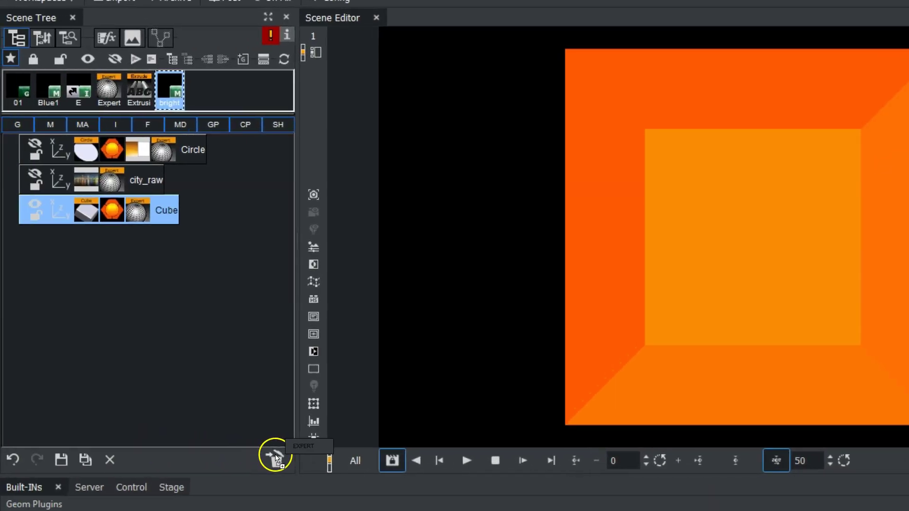
# Replace the Cube's Expert plugin with a fresh one and turn on its Back Face and Twosided Lighting
pyautogui.click(276, 457)
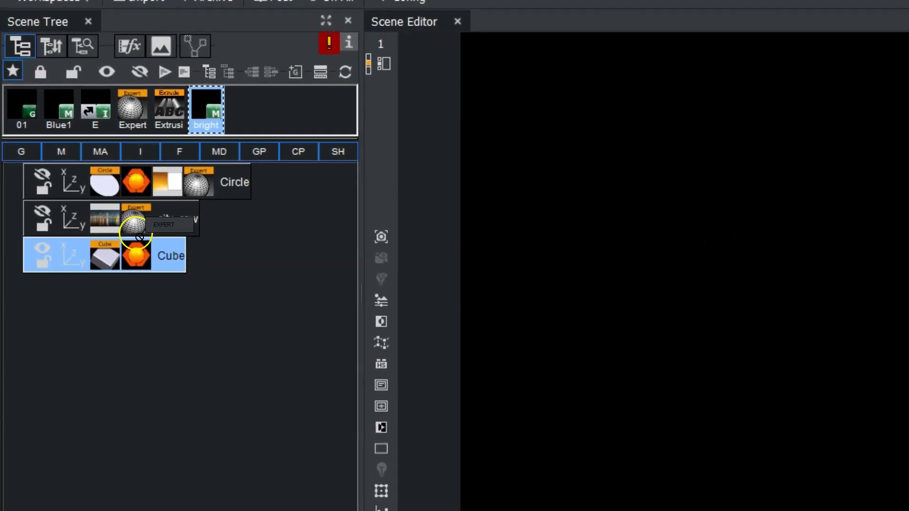
pyautogui.moveTo(140, 252); pyautogui.dragTo(141, 252)
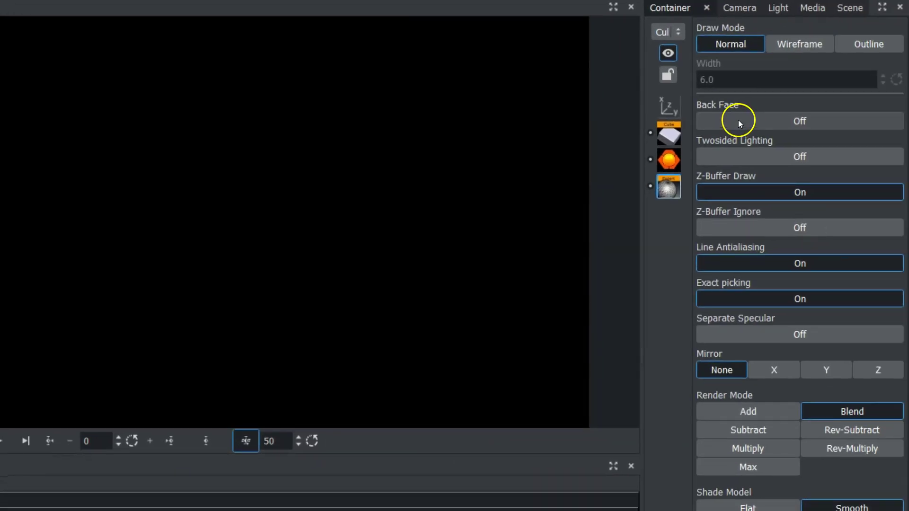
pyautogui.click(738, 121)
pyautogui.click(738, 152)
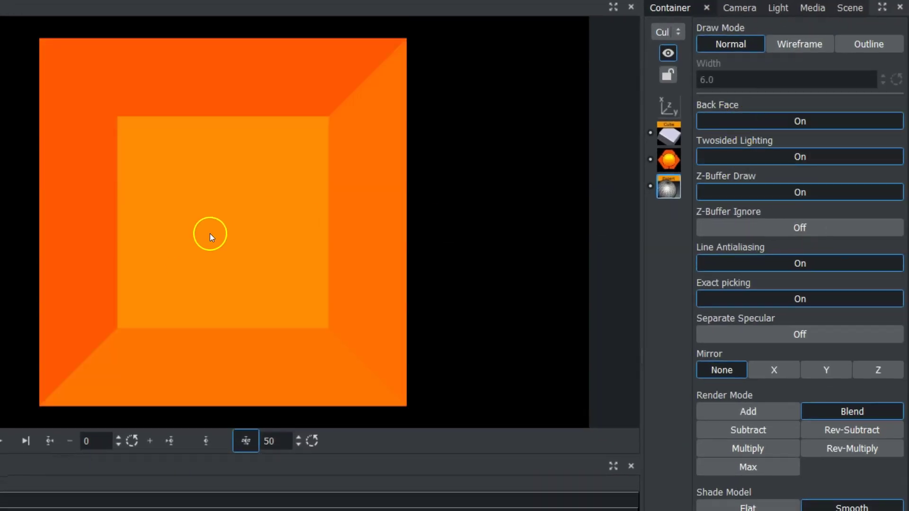